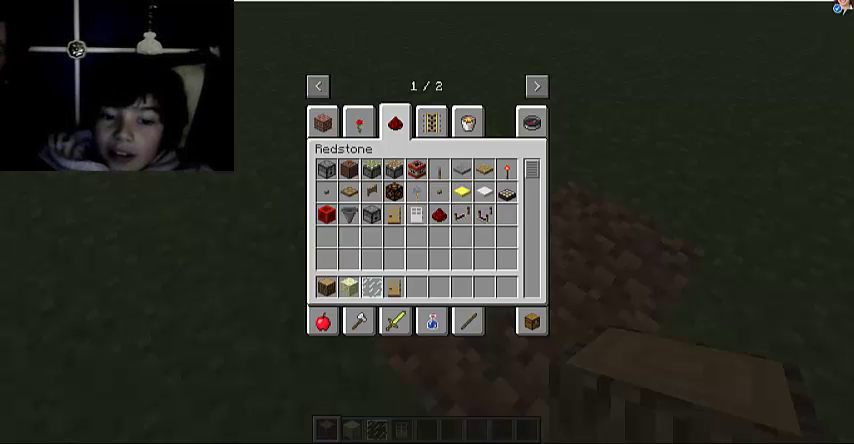
# - Close the creative inventory to return to the flat grass world
pyautogui.press('Escape')
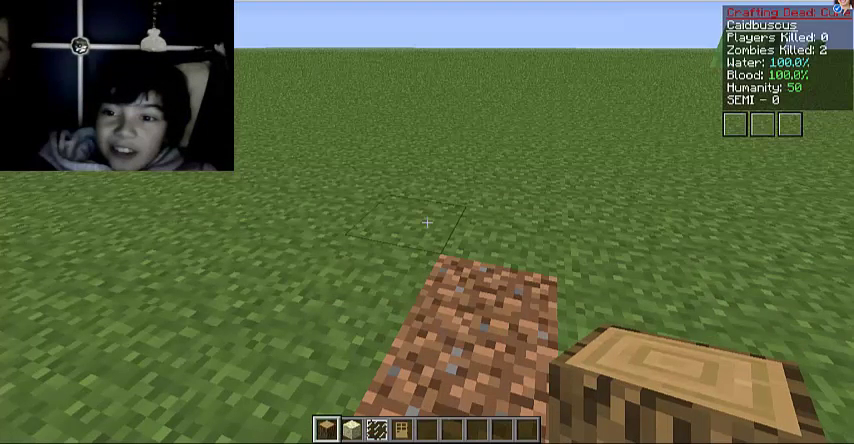
# - Break the dirt block, place an end stone column, then break all its blocks
pyautogui.click(427, 222)
pyautogui.scroll(-1, 427, 222)
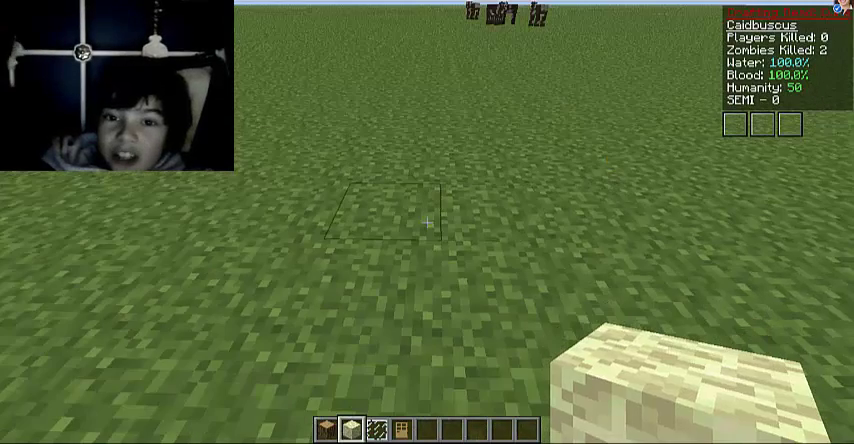
pyautogui.rightClick(427, 222)
pyautogui.rightClick(427, 222)
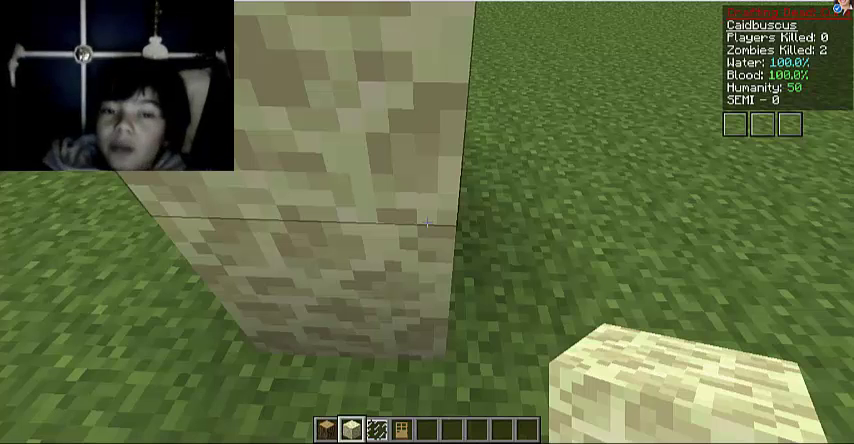
pyautogui.click(427, 222)
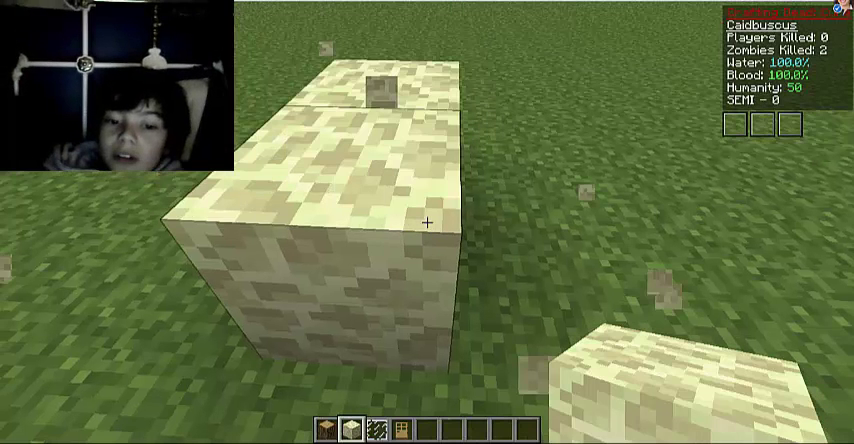
pyautogui.click(427, 222)
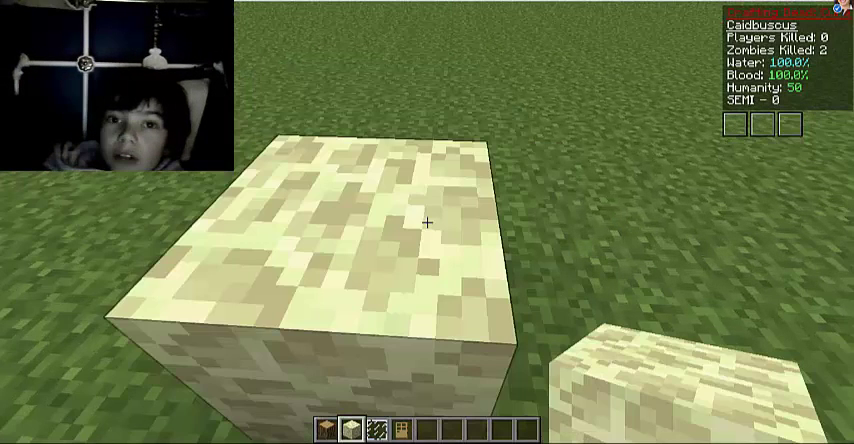
pyautogui.click(427, 222)
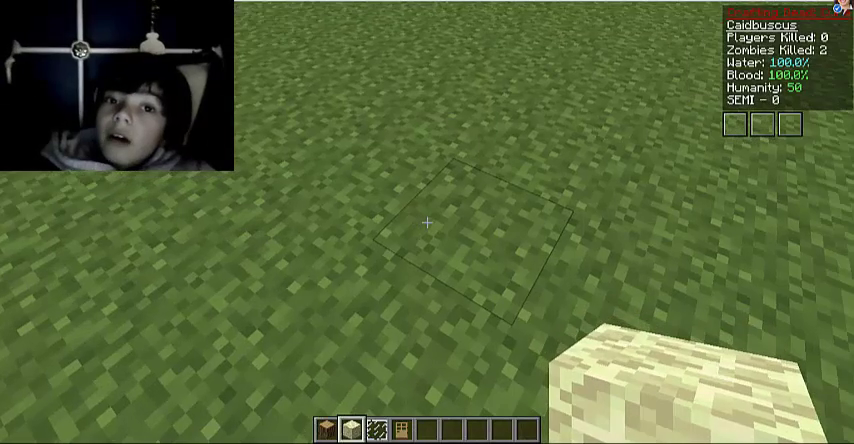
# - Place an oak log on the grass and walk around it
pyautogui.press('1')
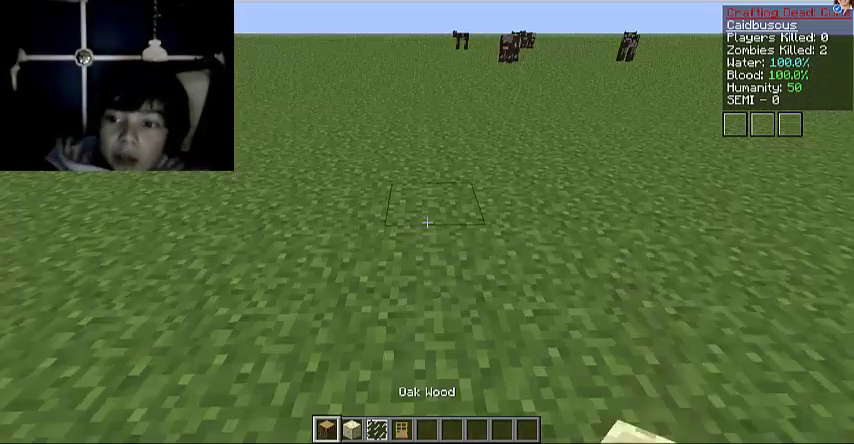
pyautogui.rightClick(427, 222)
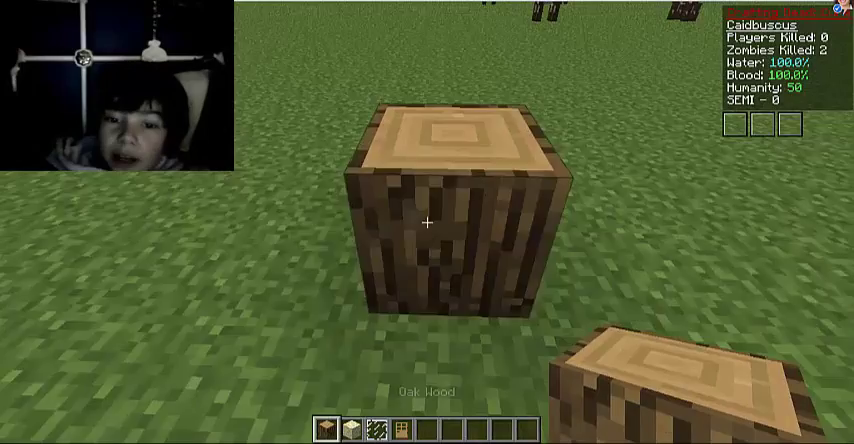
pyautogui.press('w')
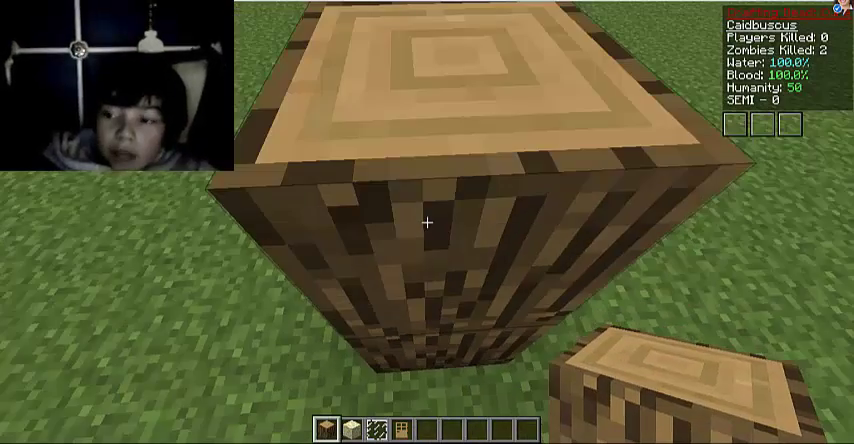
pyautogui.press('s')
pyautogui.press('w')
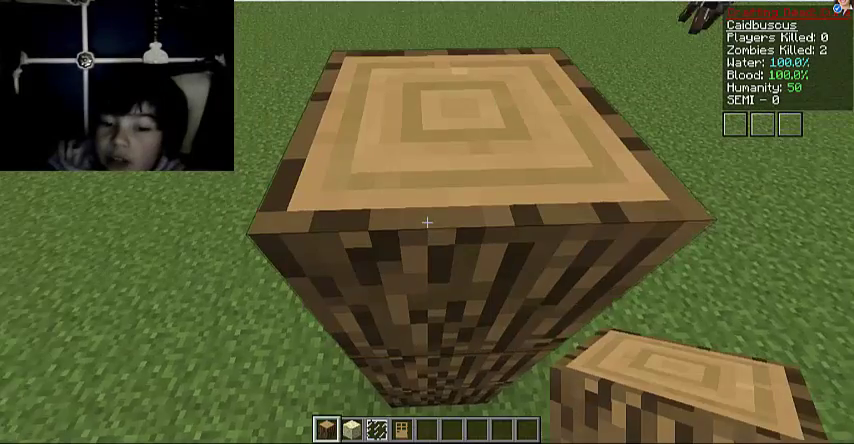
# - Place end stone beside the oak log, break the log, then save and quit to title
pyautogui.press('2')
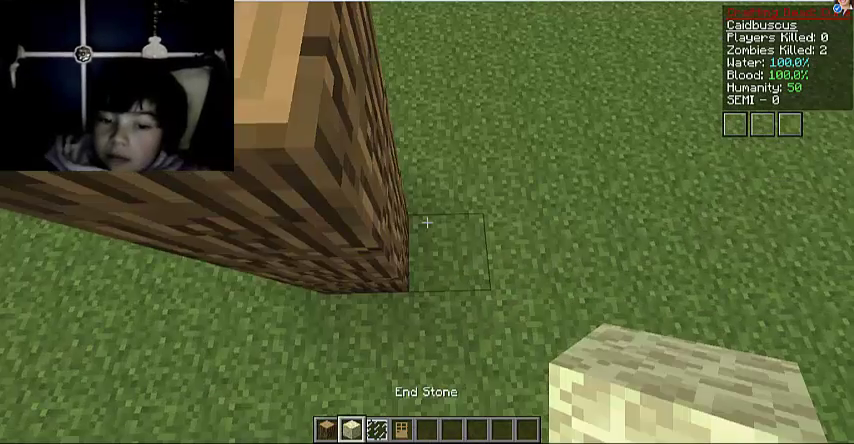
pyautogui.rightClick(426, 222)
pyautogui.rightClick(426, 222)
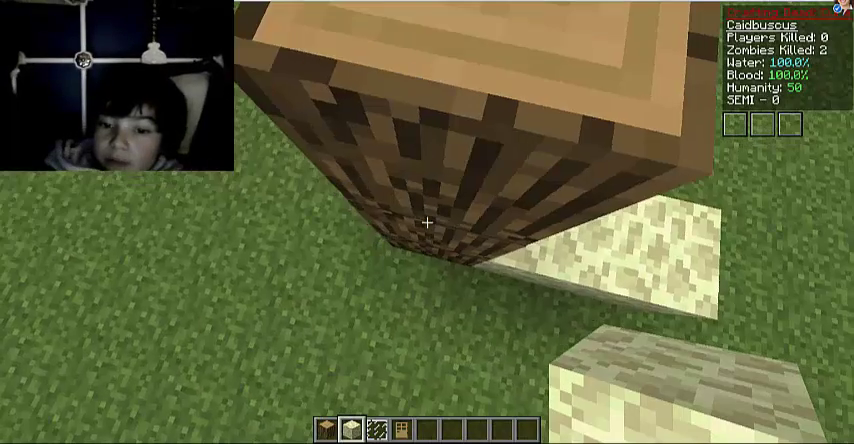
pyautogui.click(426, 222)
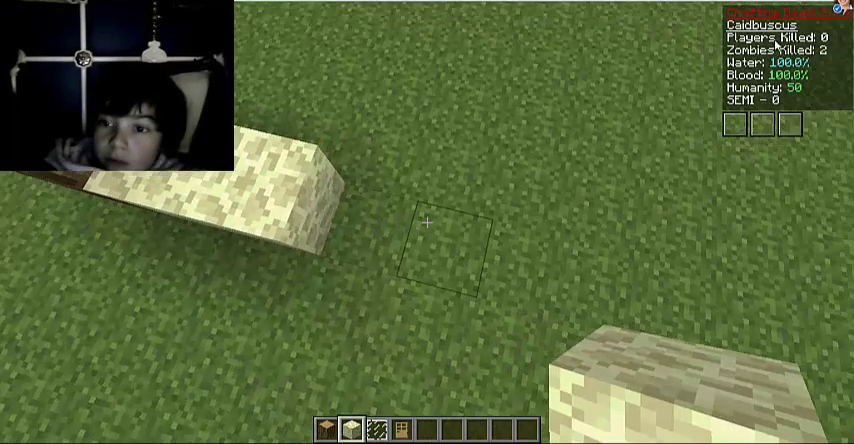
pyautogui.press('Escape')
pyautogui.click(425, 250)
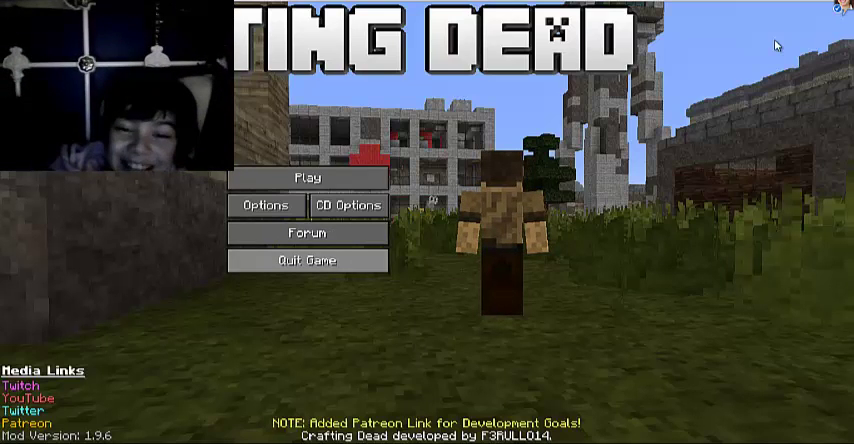
# - Close Minecraft with Alt+F4 to return to the desktop
pyautogui.hotkey('alt', 'F4')
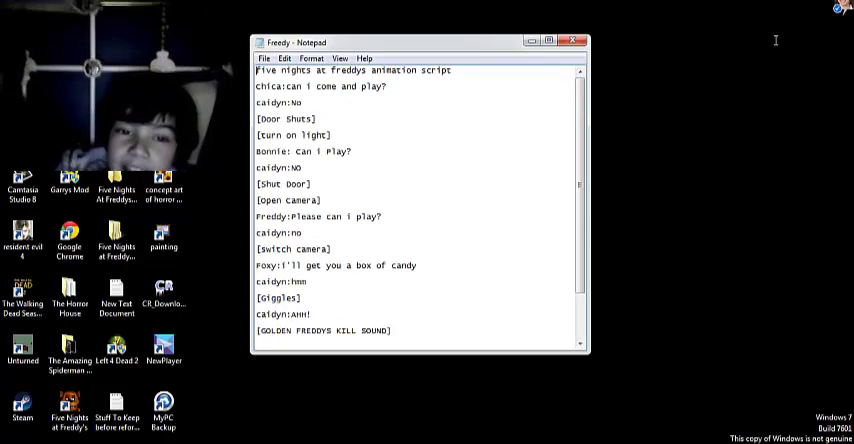
pyautogui.scroll(-1, 775, 40)
pyautogui.scroll(1, 775, 40)
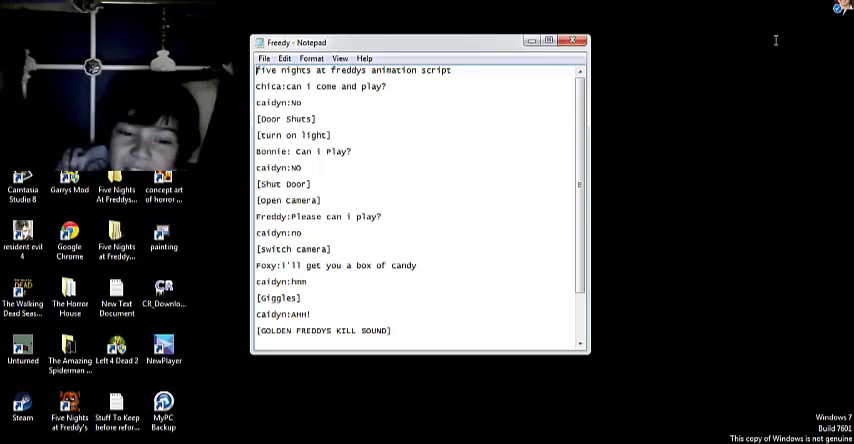
pyautogui.scroll(-1, 775, 40)
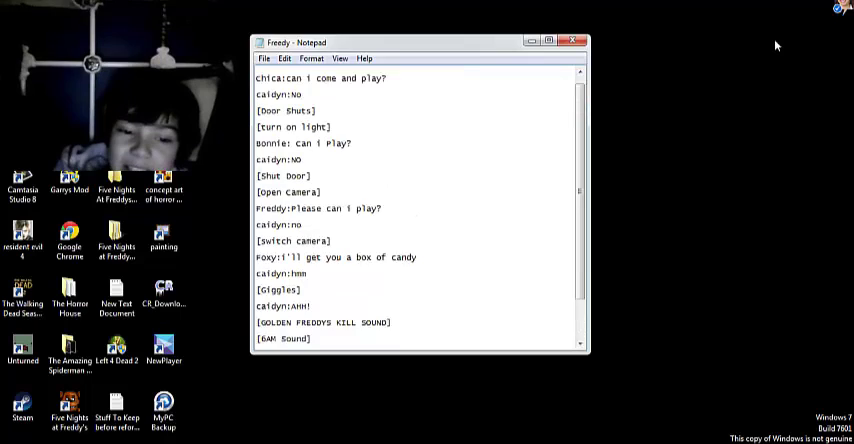
pyautogui.scroll(-1, 775, 45)
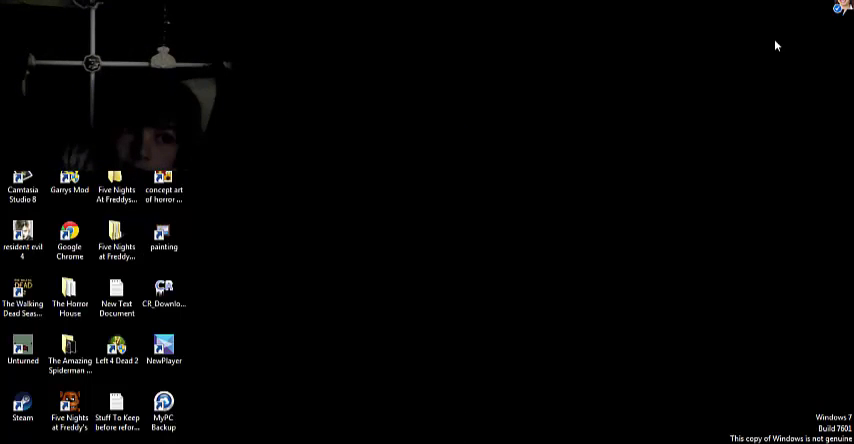
# - Move the selection across the desktop icons, then clear it
pyautogui.press('Left')
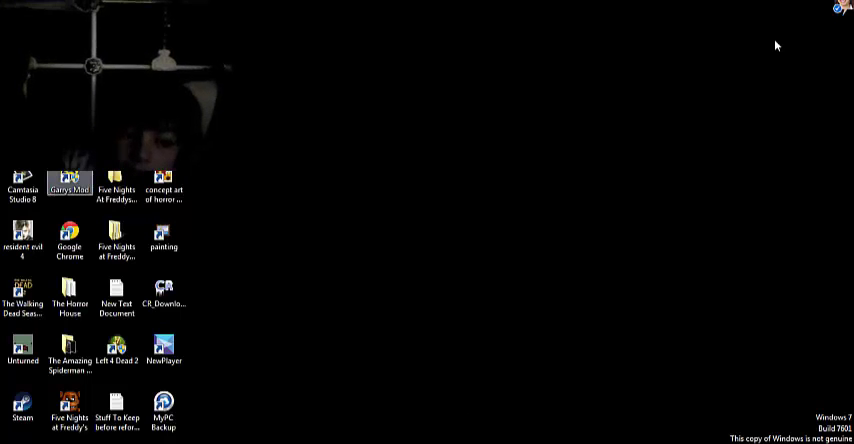
pyautogui.press('Escape')
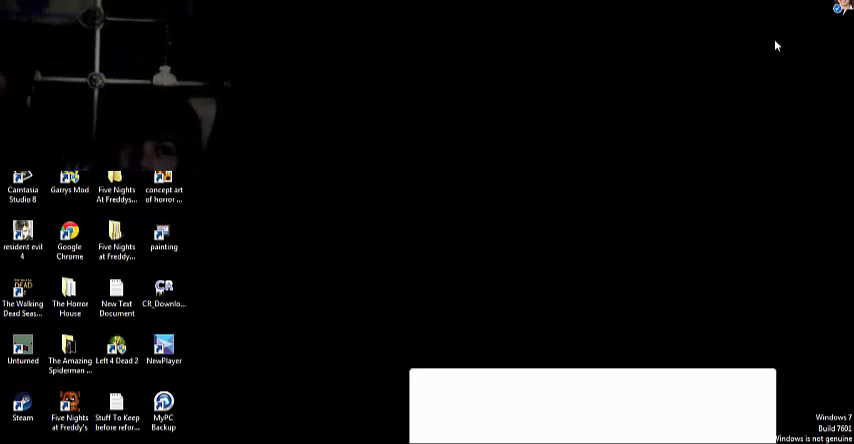